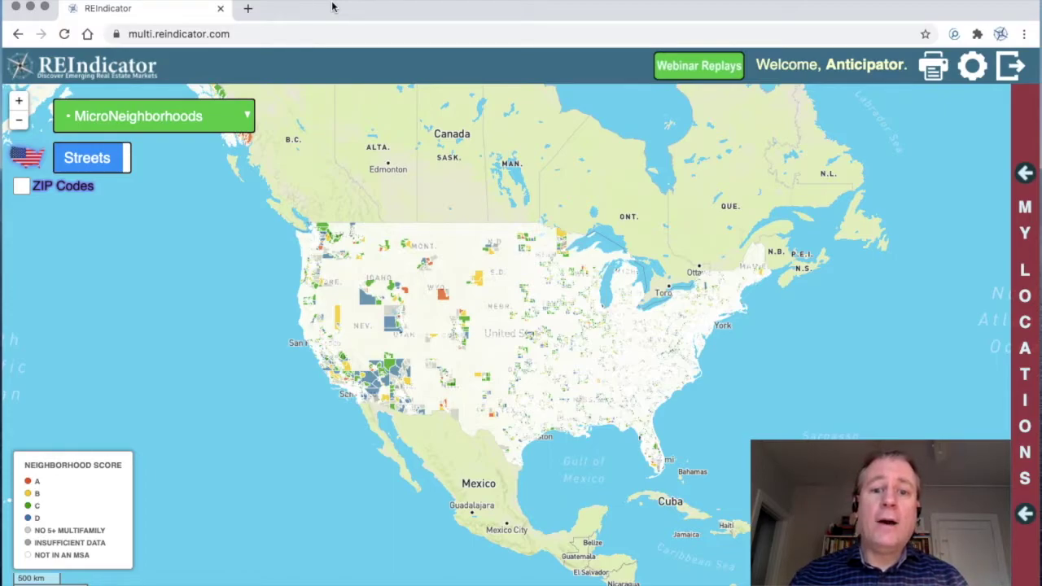
Search for ZIP code 20010 as a location, choose the Washington, District of Columbia match, and view its surrounding MicroNeighborhoods
left_click(1024, 174)
left_click(739, 130)
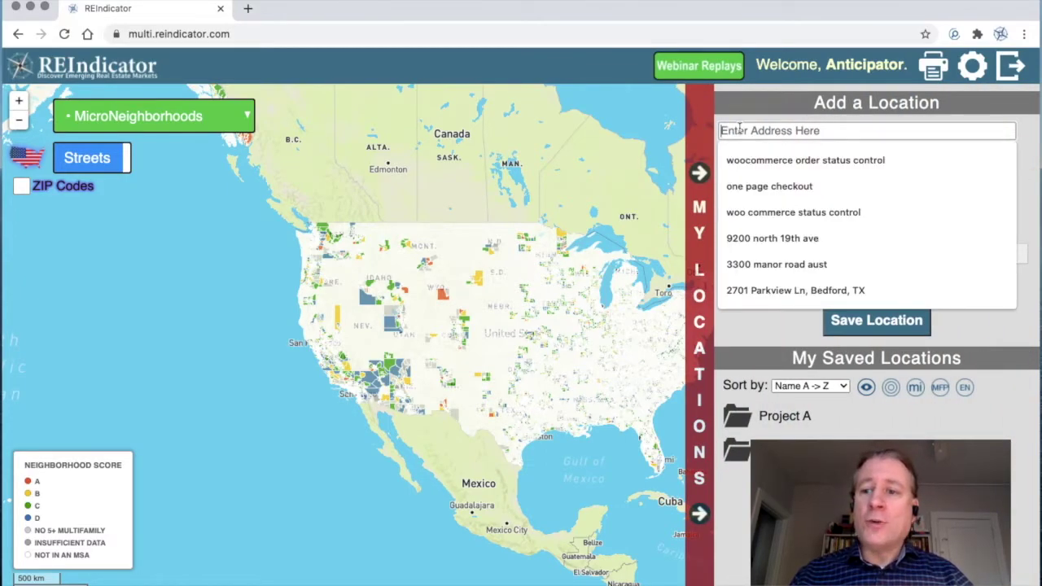
type("2")
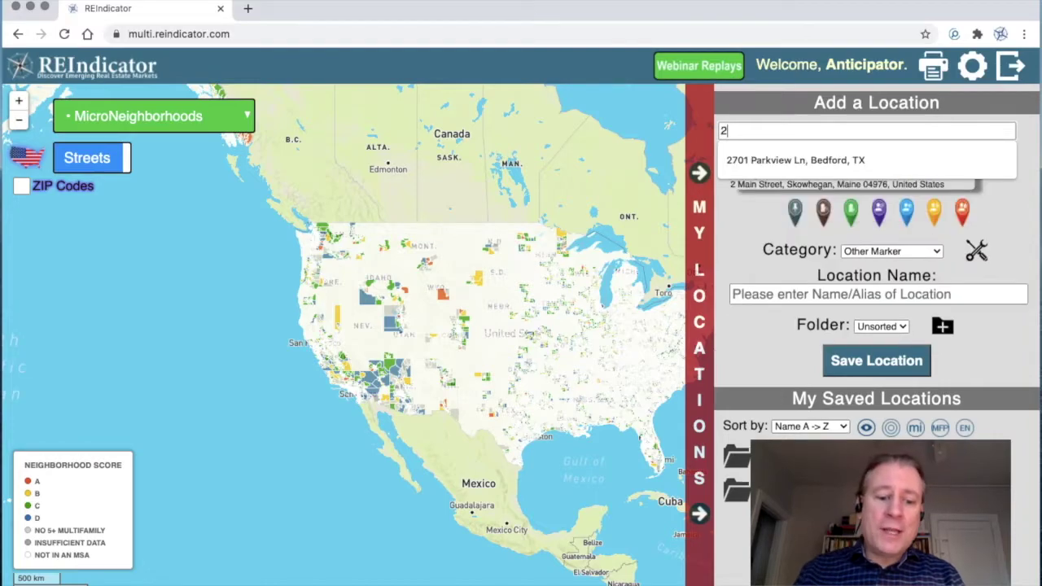
type("00")
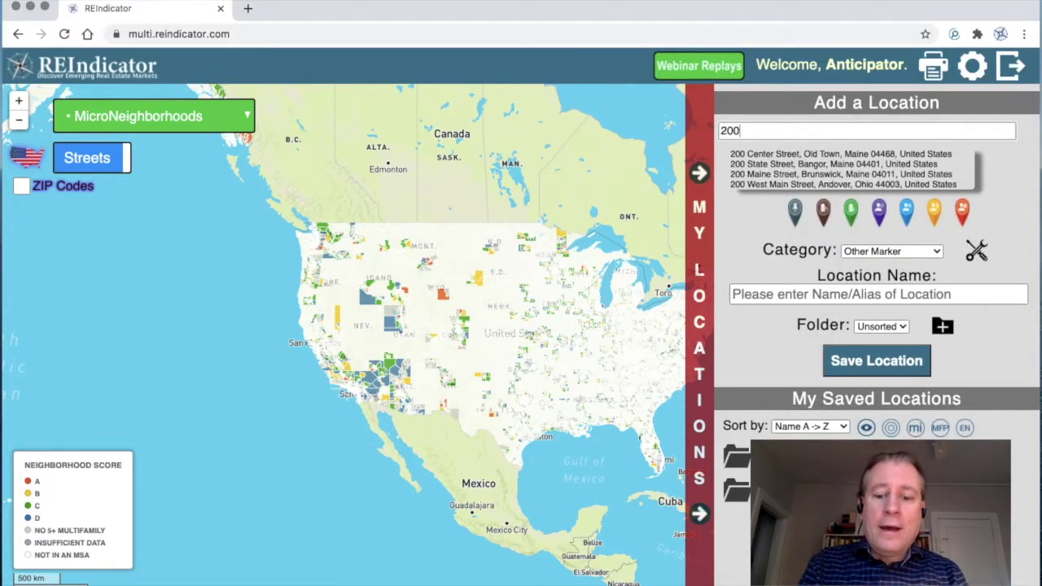
type("1")
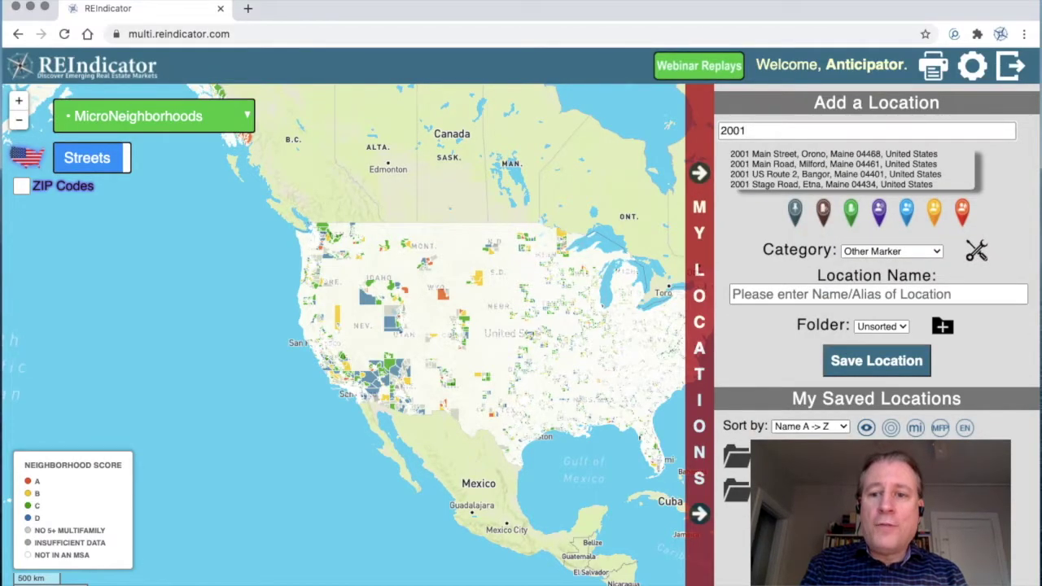
type("0")
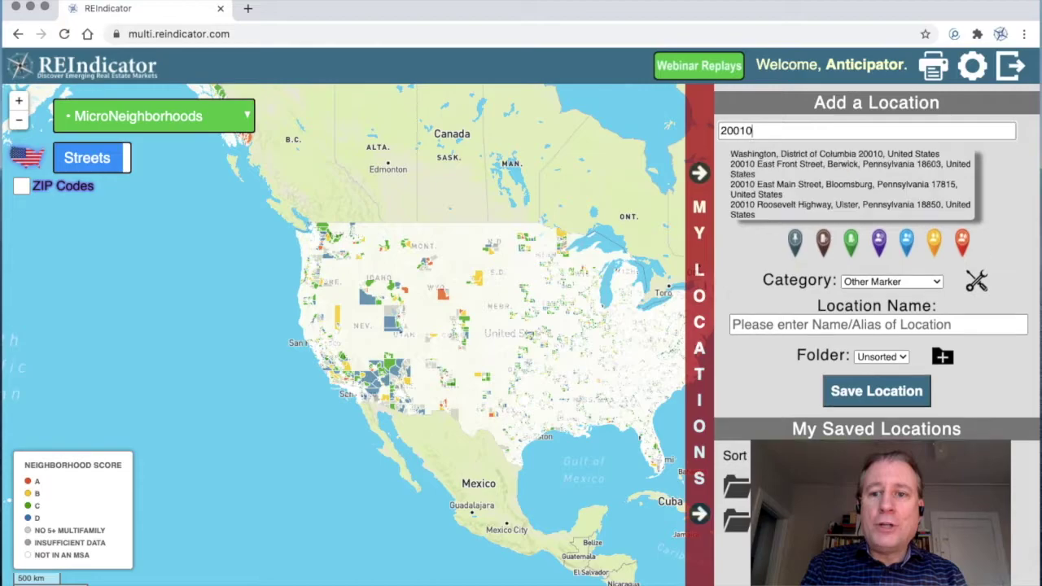
left_click(780, 156)
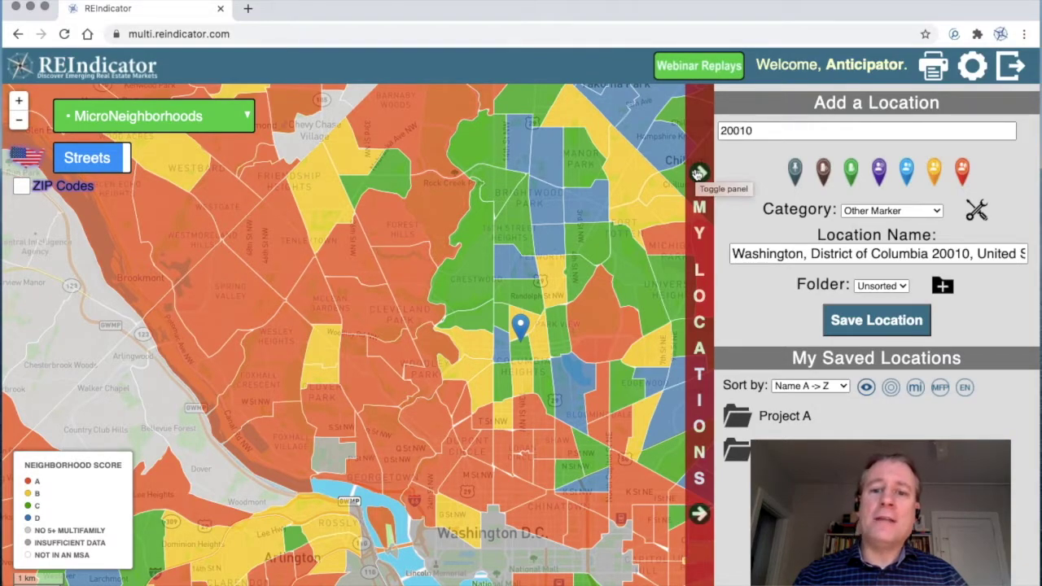
left_click(698, 174)
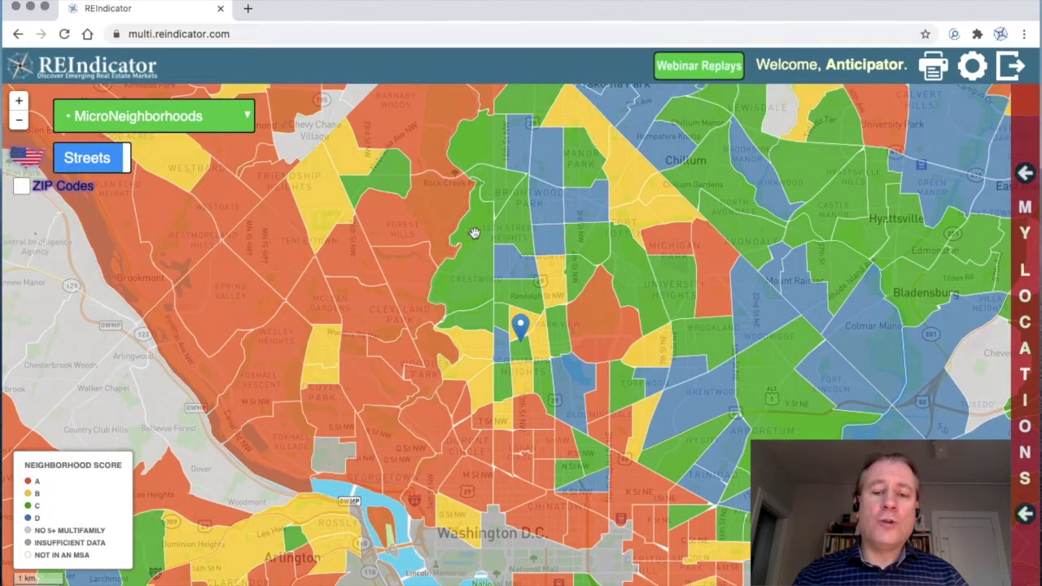
left_click_drag(472, 234, 474, 350)
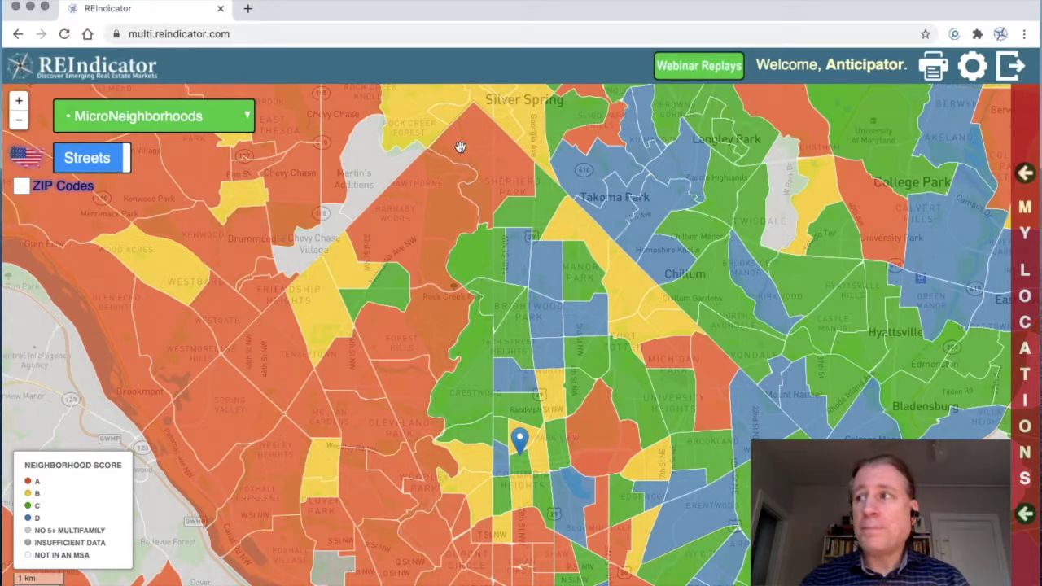
Switch the map layer to Emerging Markets 2019 and dismiss the Markets Maps notice
left_click(190, 122)
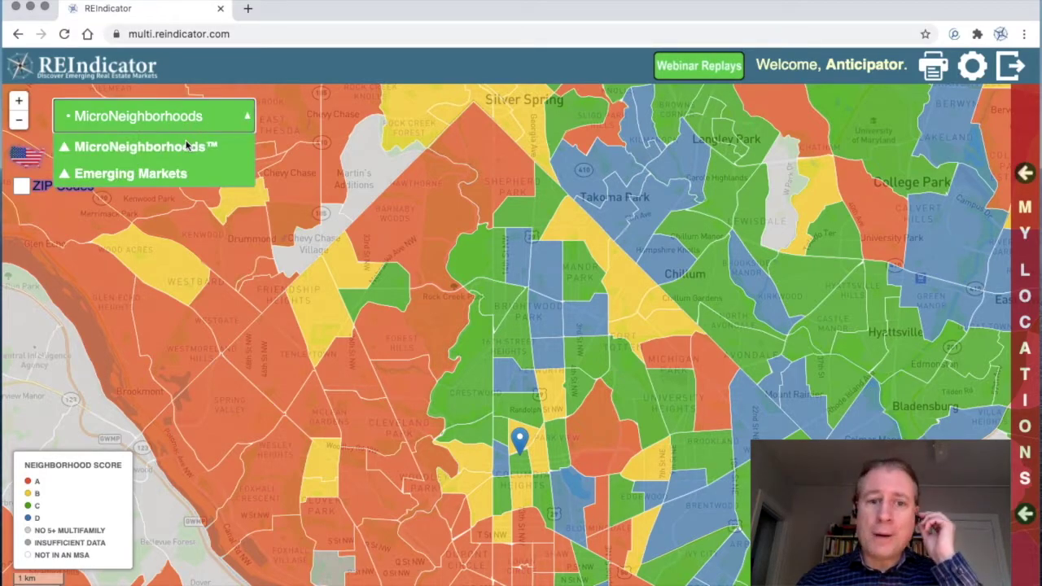
left_click(179, 175)
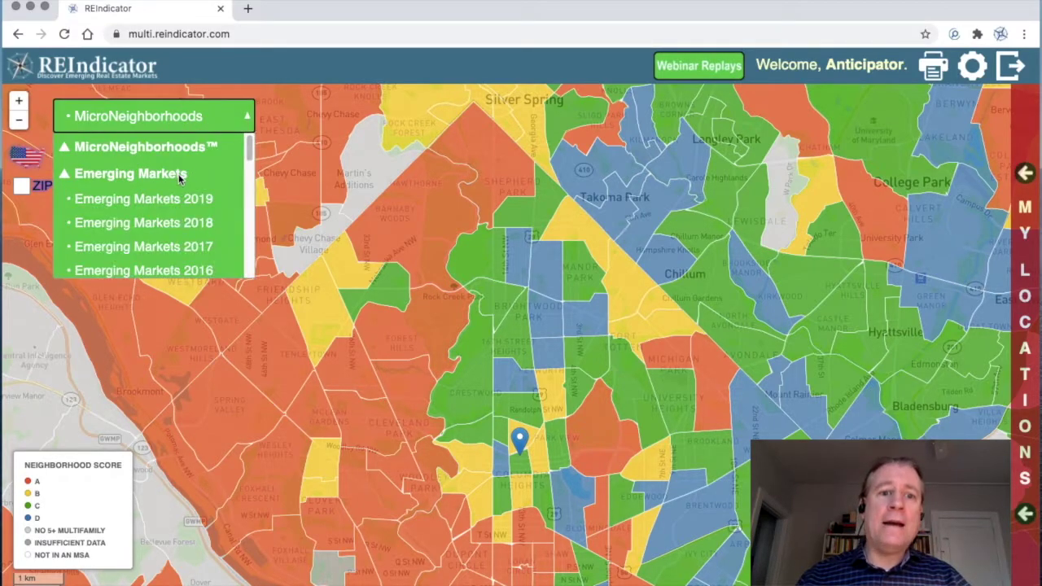
left_click(169, 199)
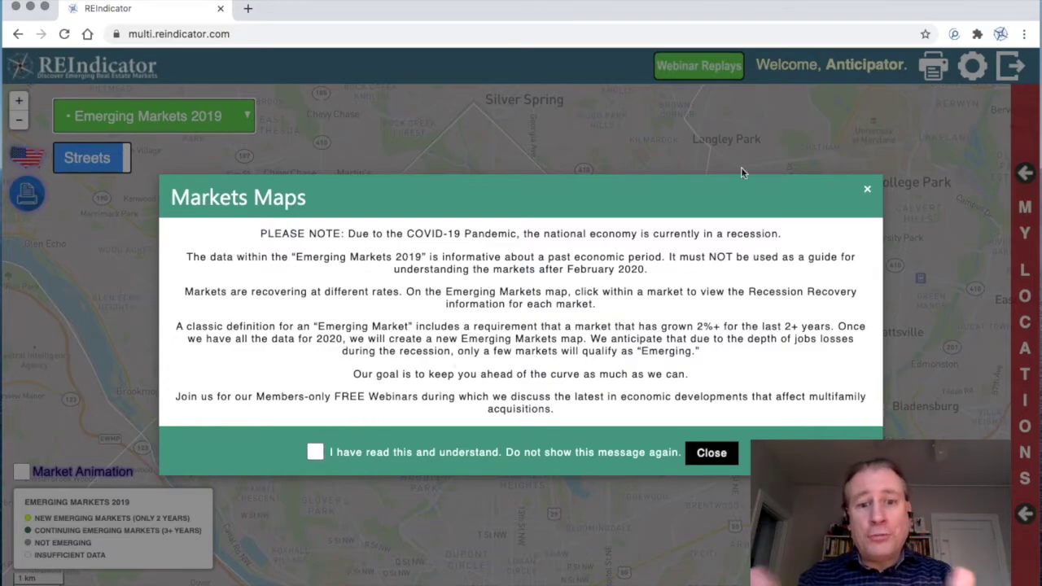
left_click(865, 192)
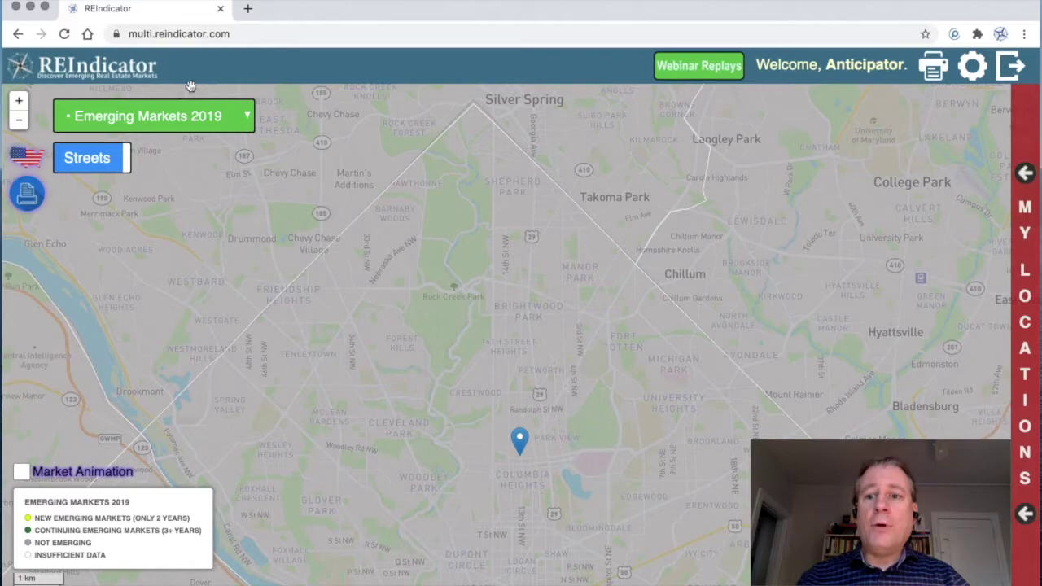
Open the market details for the Silver Spring-Frederick-Rockville area north of Washington D.C. and examine its population, growth and recession recovery data
left_click(18, 121)
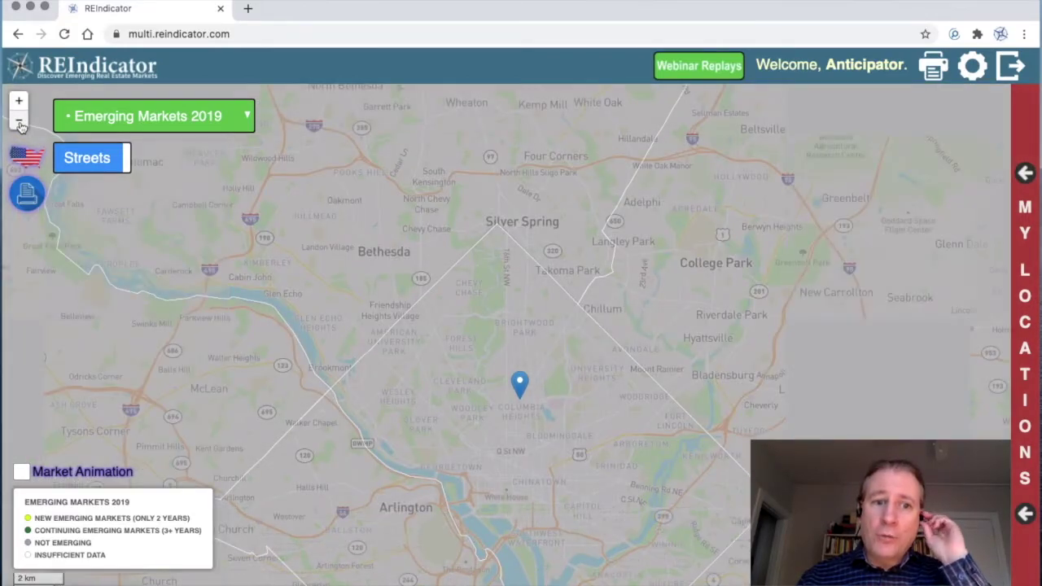
left_click(18, 121)
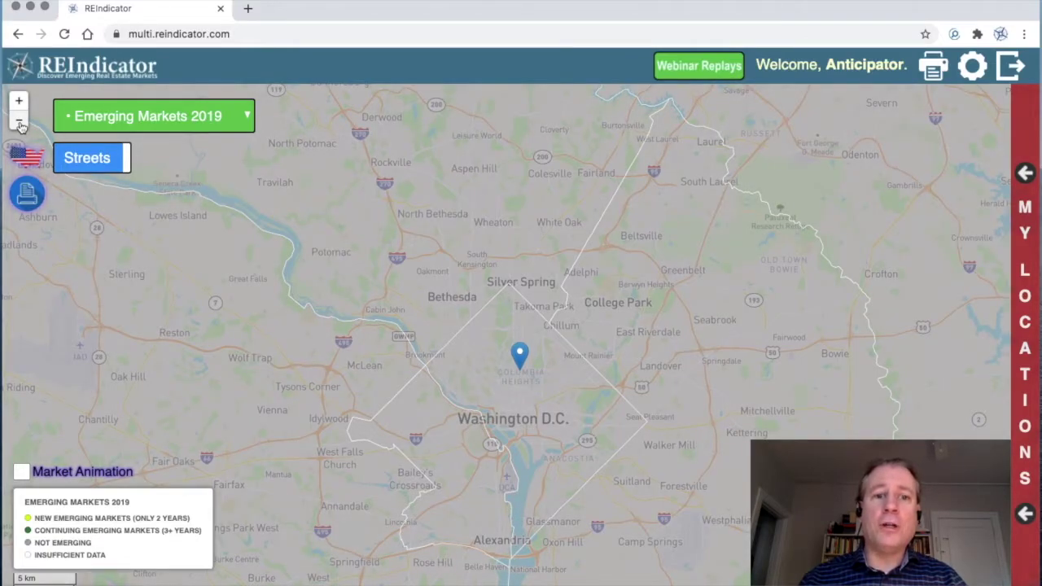
left_click(20, 123)
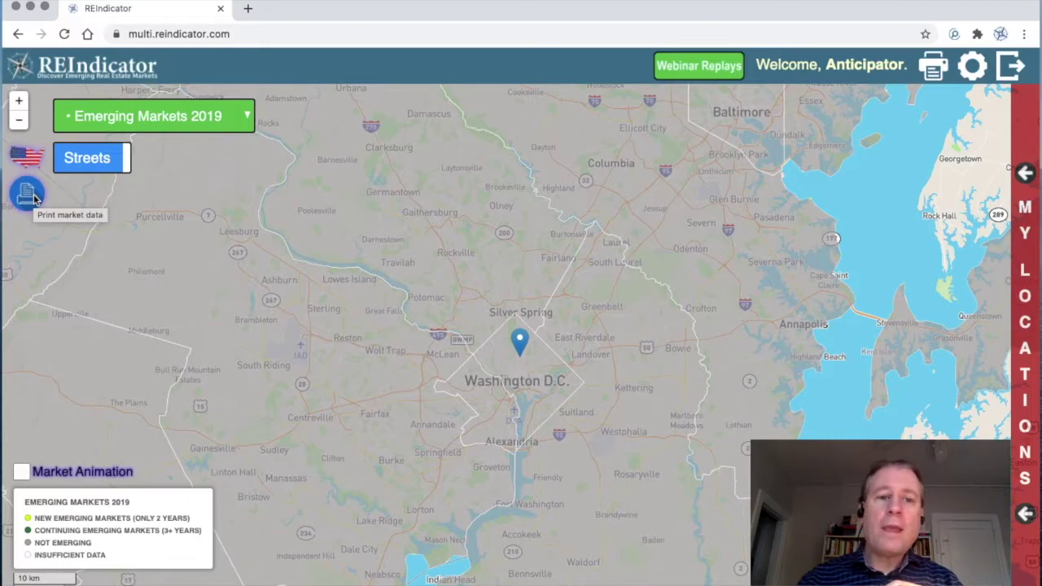
left_click(452, 211)
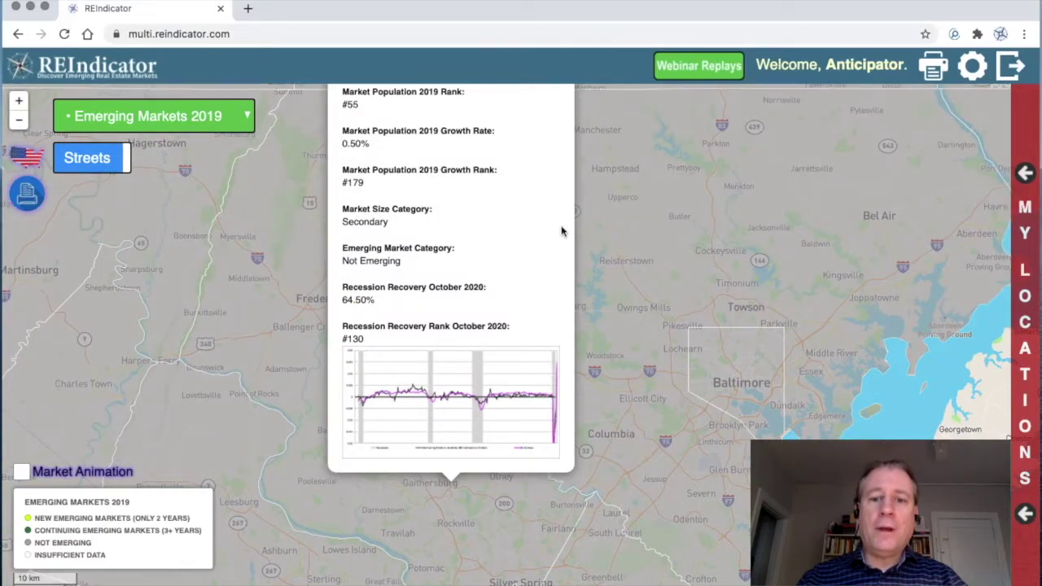
left_click_drag(612, 234, 611, 331)
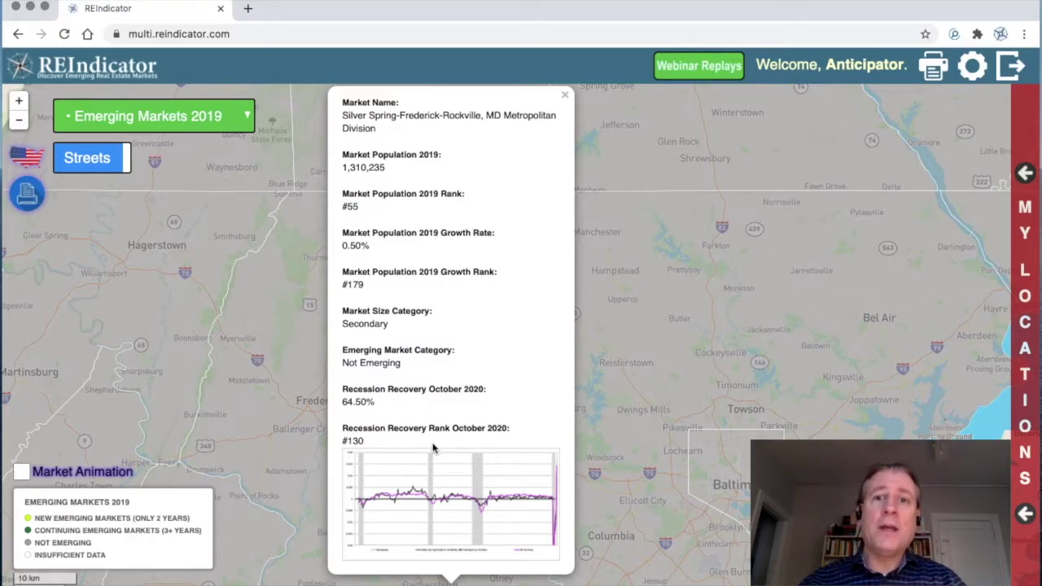
Enlarge the Silver Spring-Frederick-Rockville recession chart to examine it, then close the chart and the market details
left_click(438, 489)
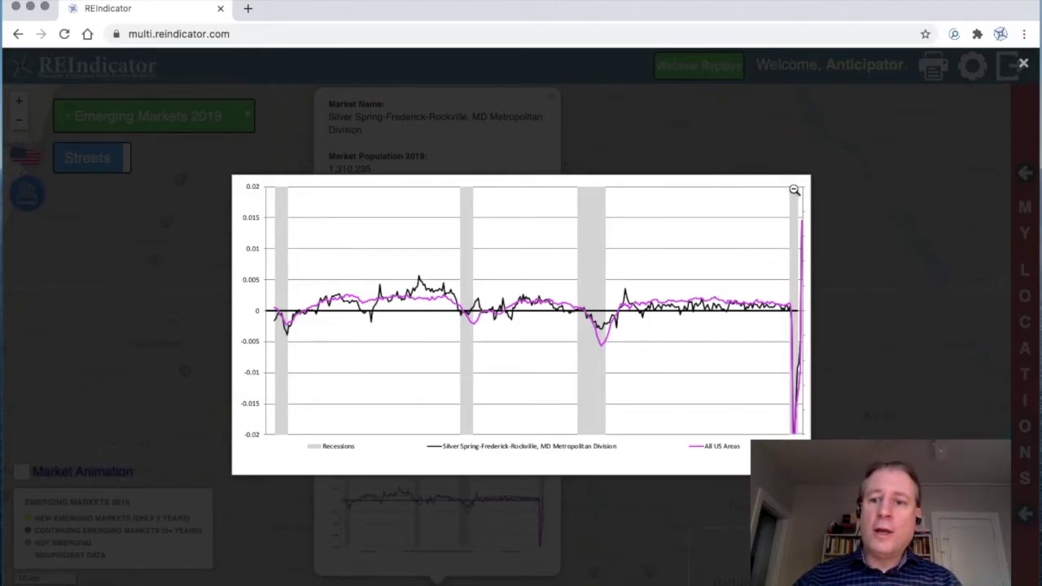
left_click(846, 194)
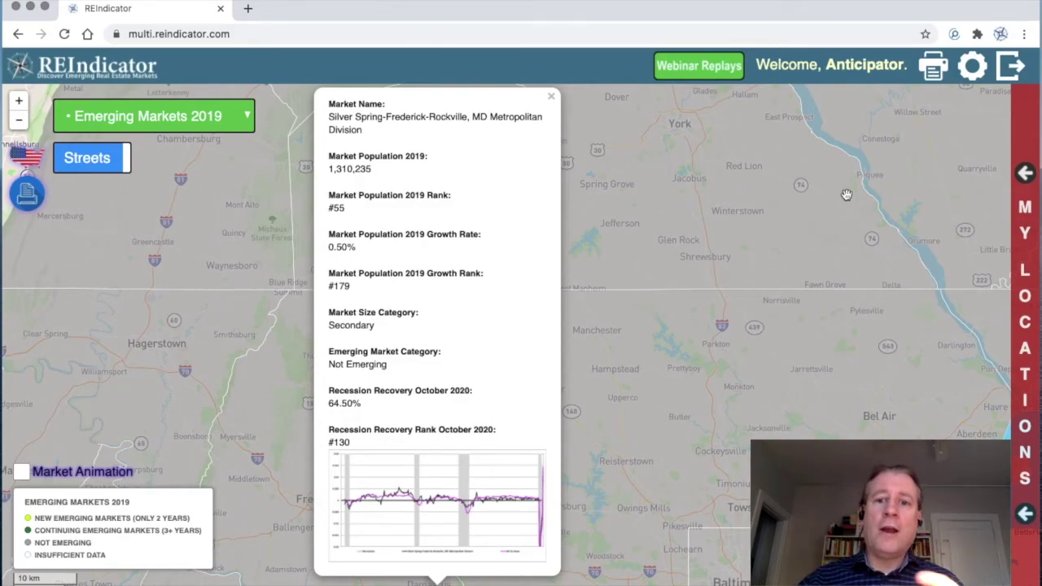
left_click(552, 96)
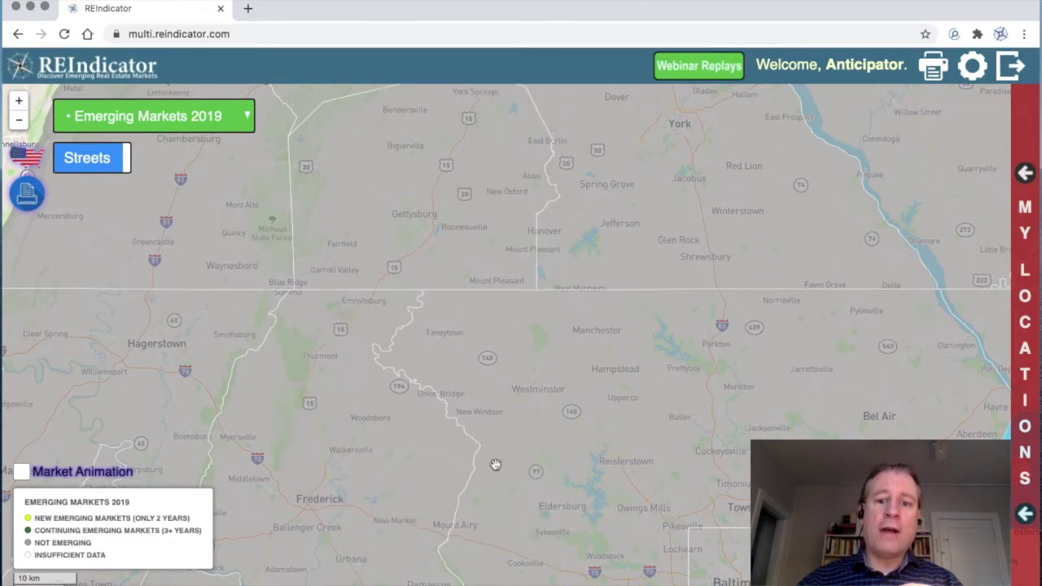
Show the whole United States on the map, enable Market Animation and play it through the emerging markets years
left_click_drag(495, 464, 530, 135)
left_click_drag(512, 458, 515, 308)
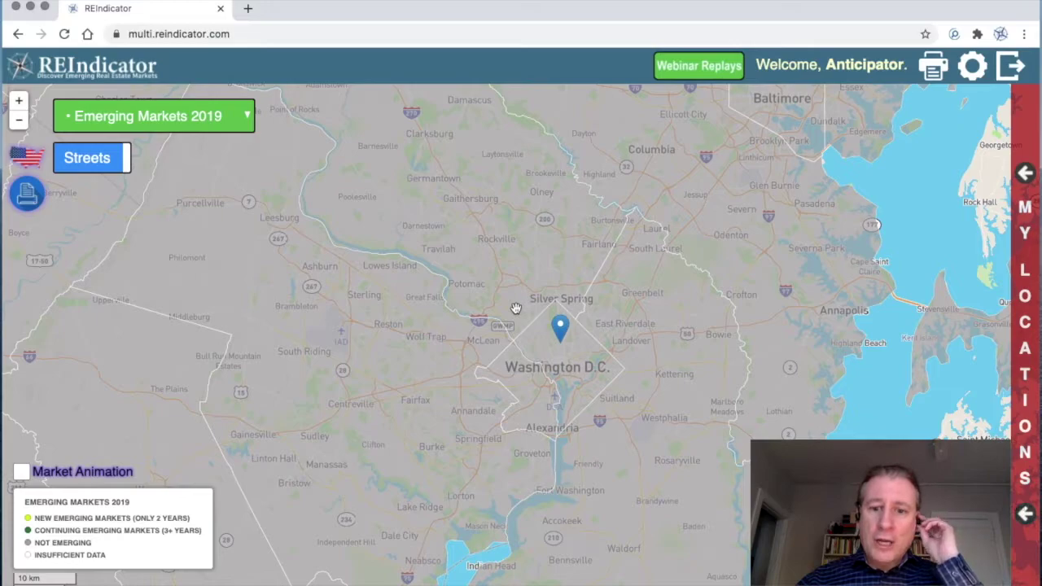
left_click_drag(668, 356, 670, 299)
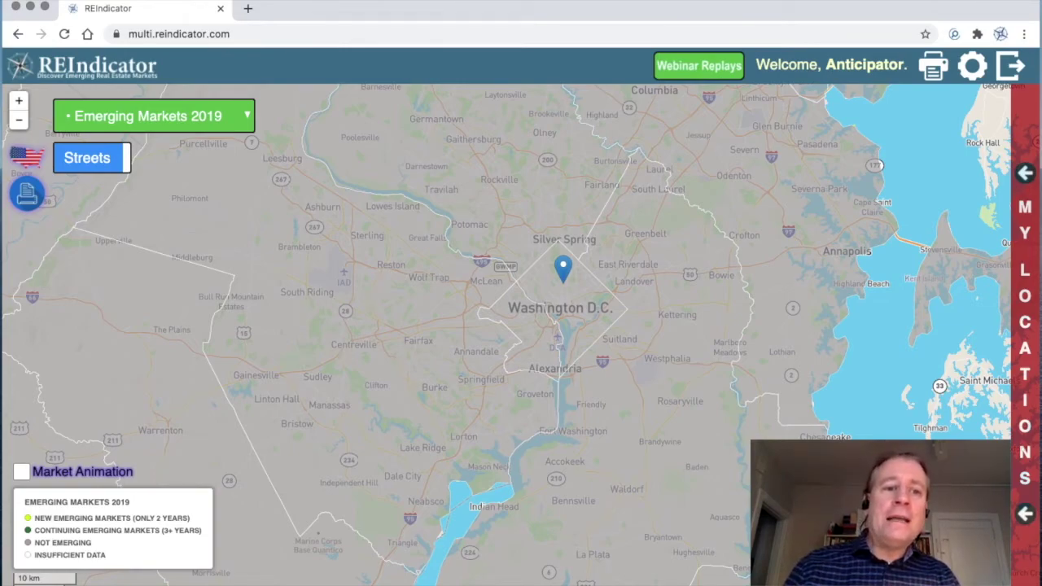
left_click(24, 160)
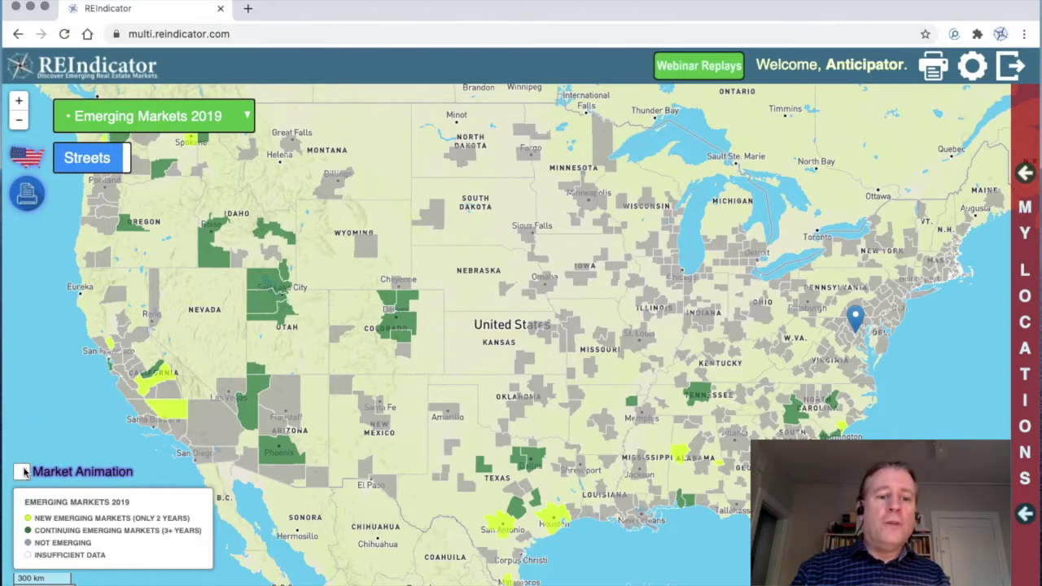
left_click(24, 472)
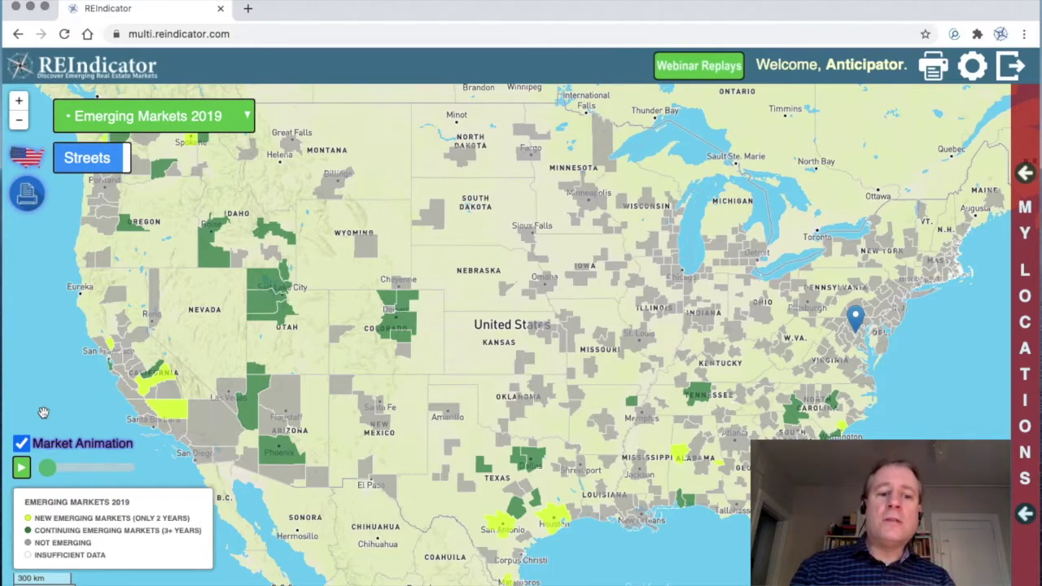
left_click(21, 471)
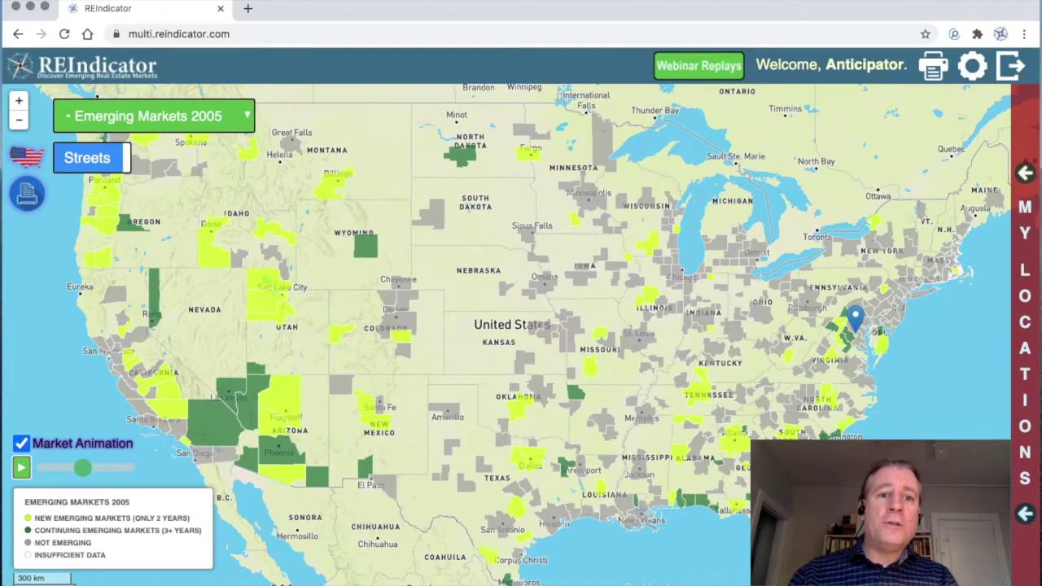
Switch the map layer to Emerging Markets 2001
left_click(203, 122)
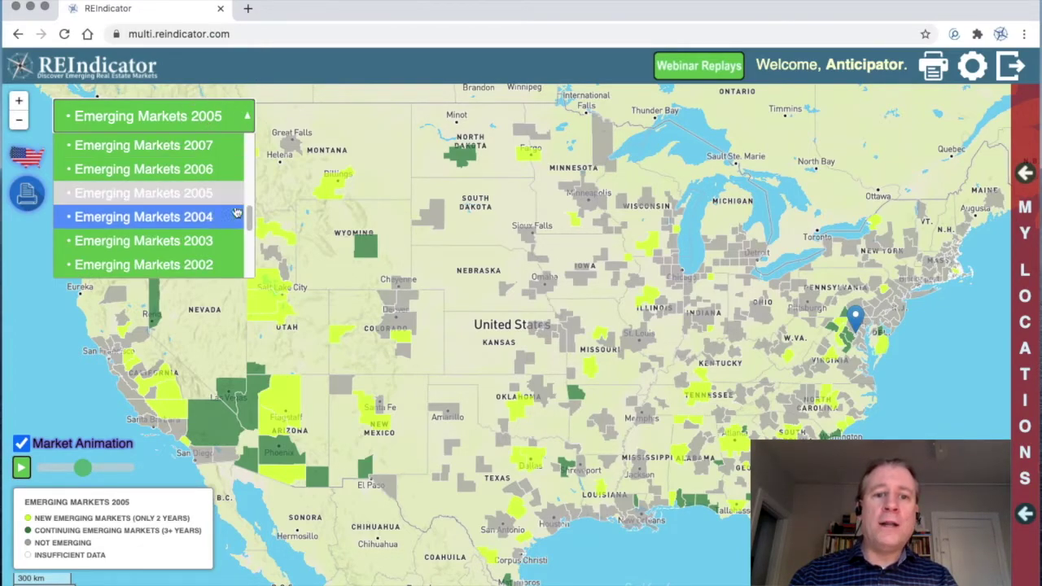
left_click(245, 234)
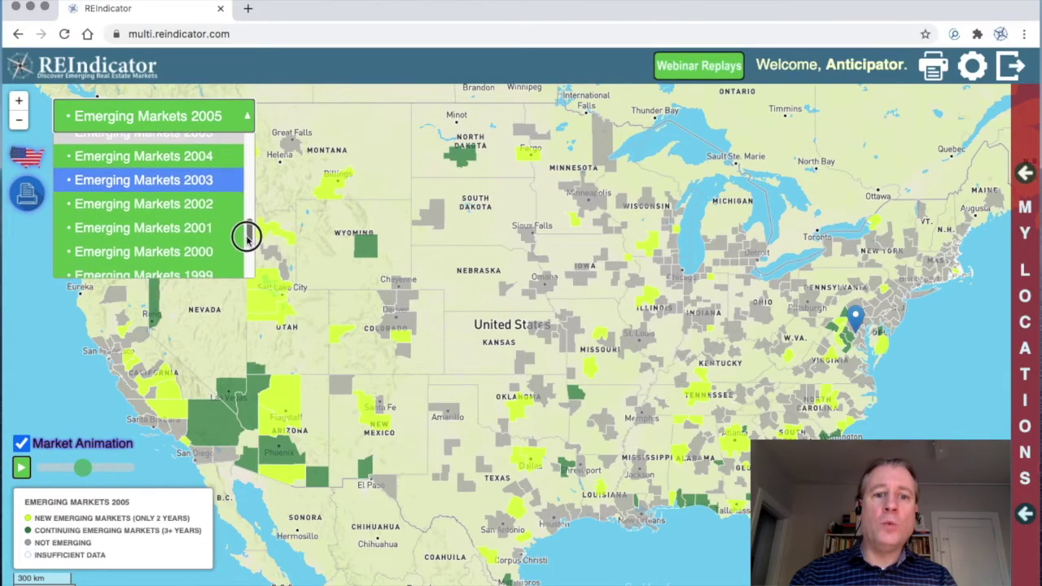
left_click(211, 229)
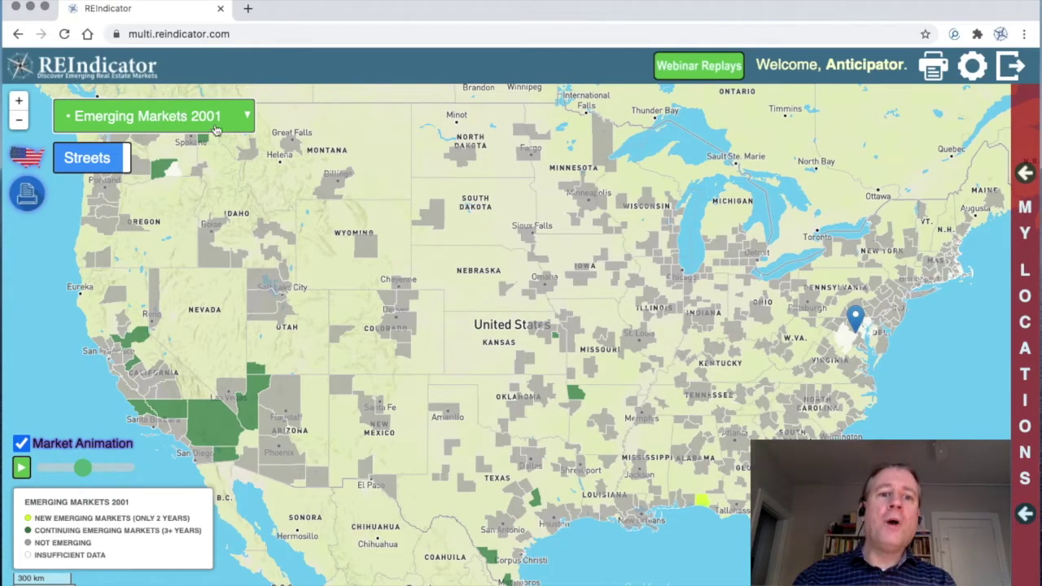
Switch the map layer back to MicroNeighborhoods
left_click(242, 123)
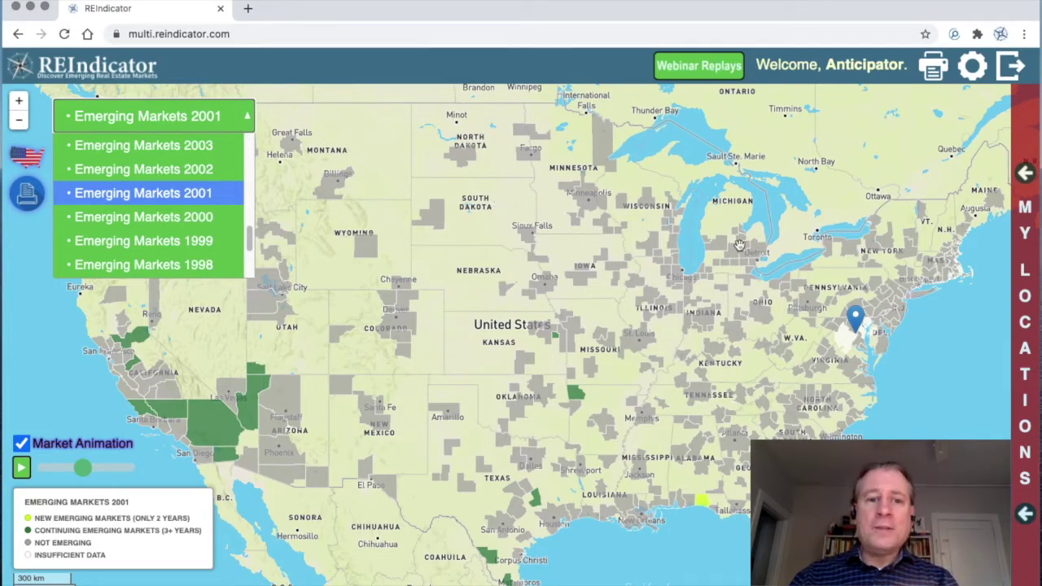
left_click(246, 120)
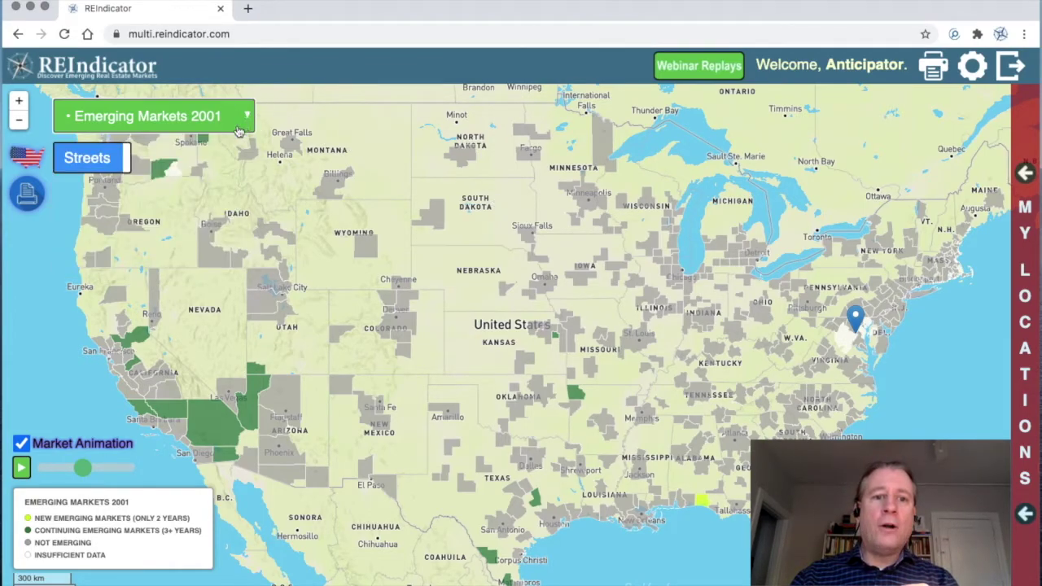
left_click(228, 120)
left_click_drag(249, 252, 246, 130)
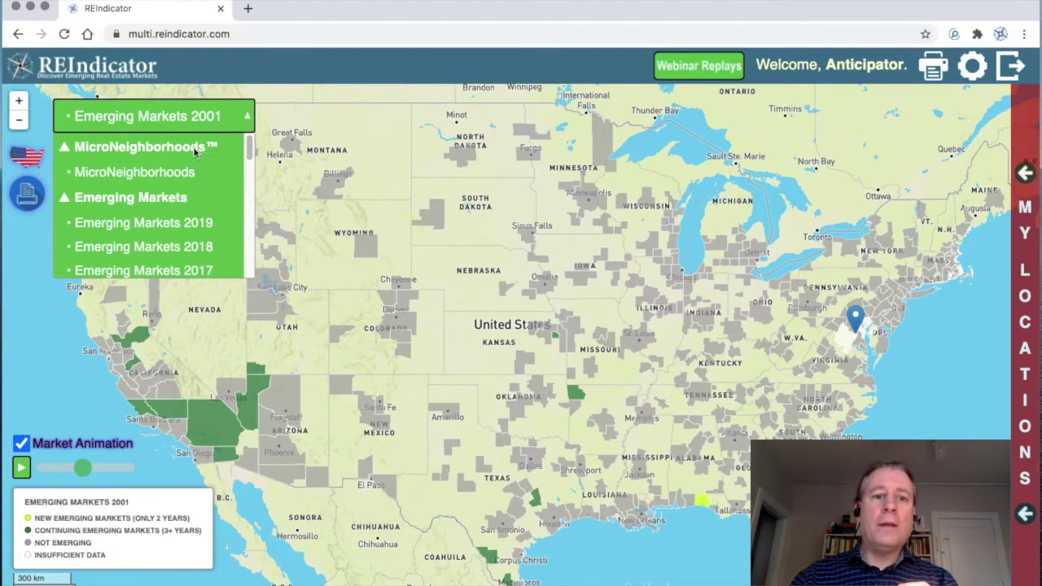
left_click(174, 173)
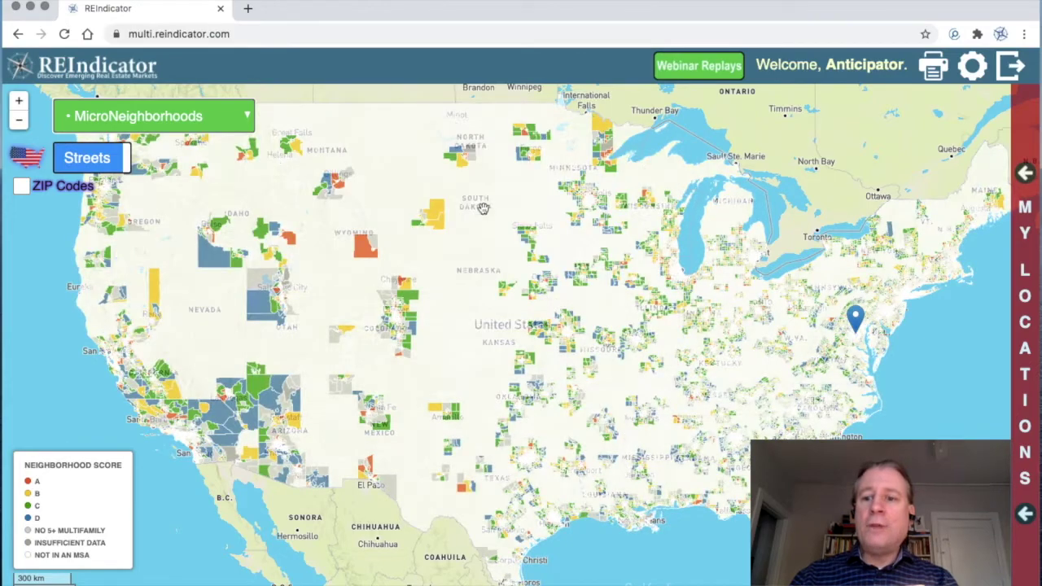
Look up ZIP code 20010 in Washington, District of Columbia on the map and collapse My Locations
left_click(1022, 187)
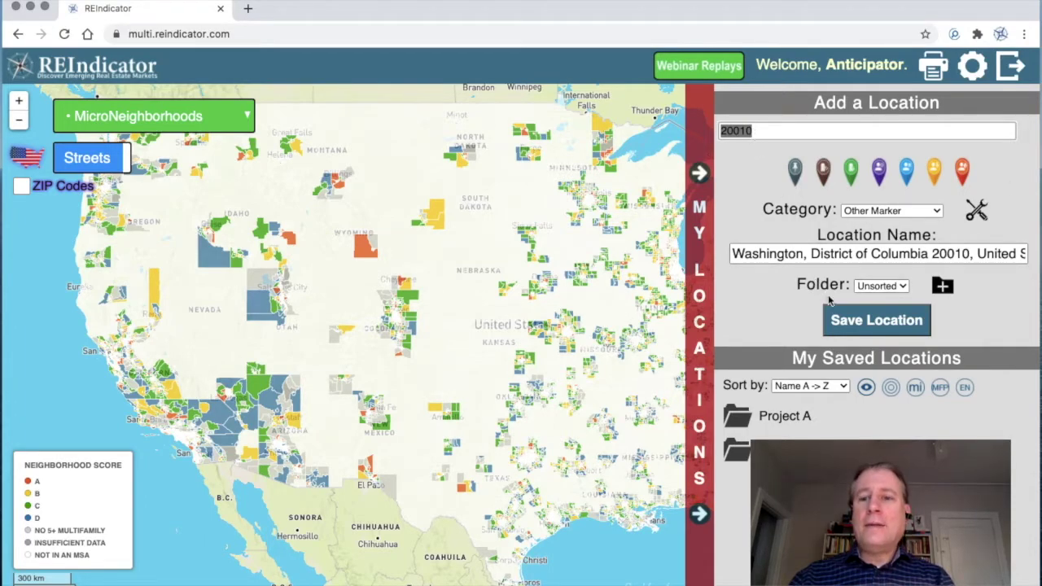
left_click(769, 126)
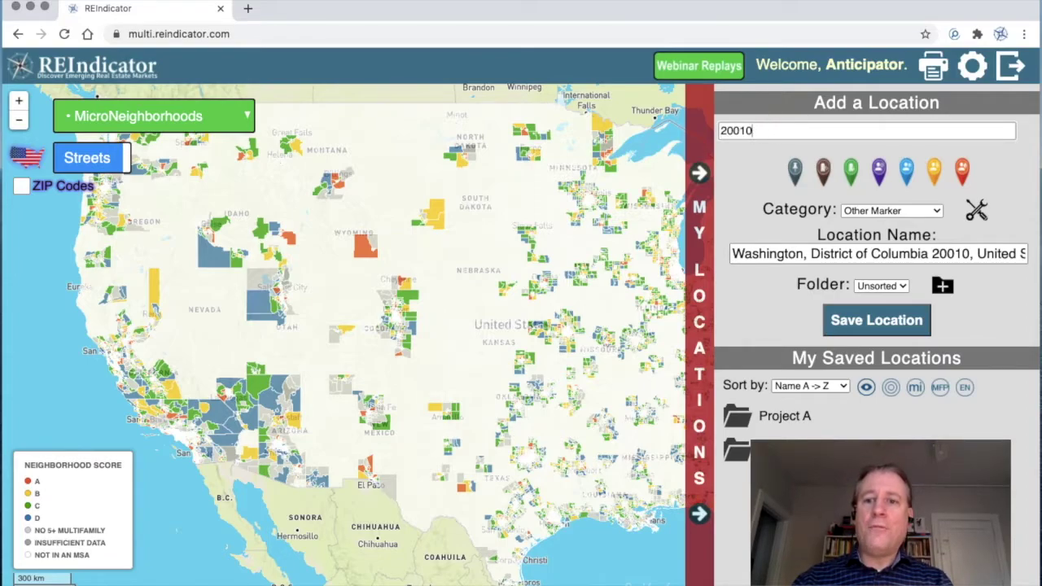
key("BackSpace")
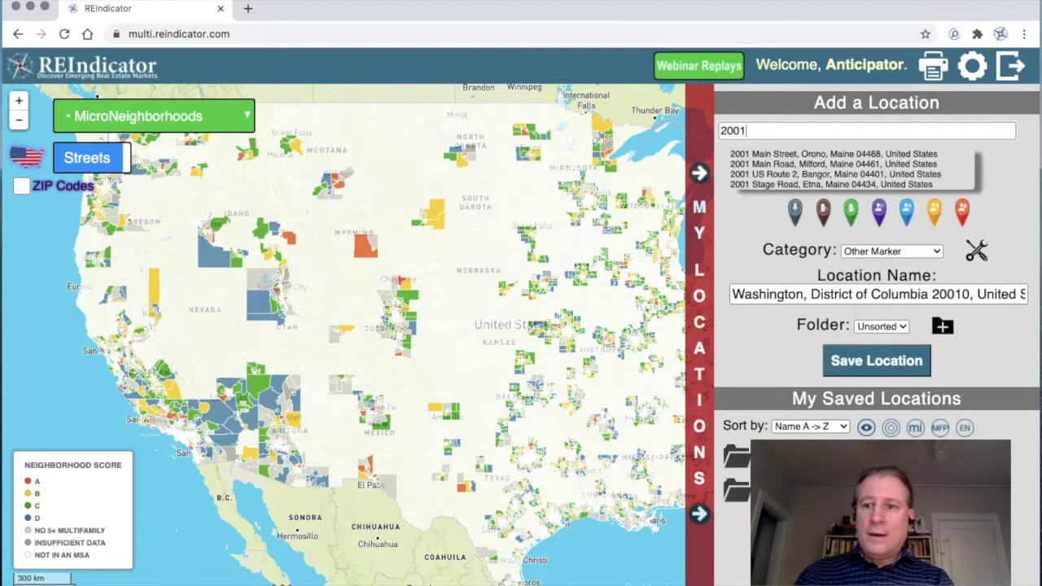
type("0")
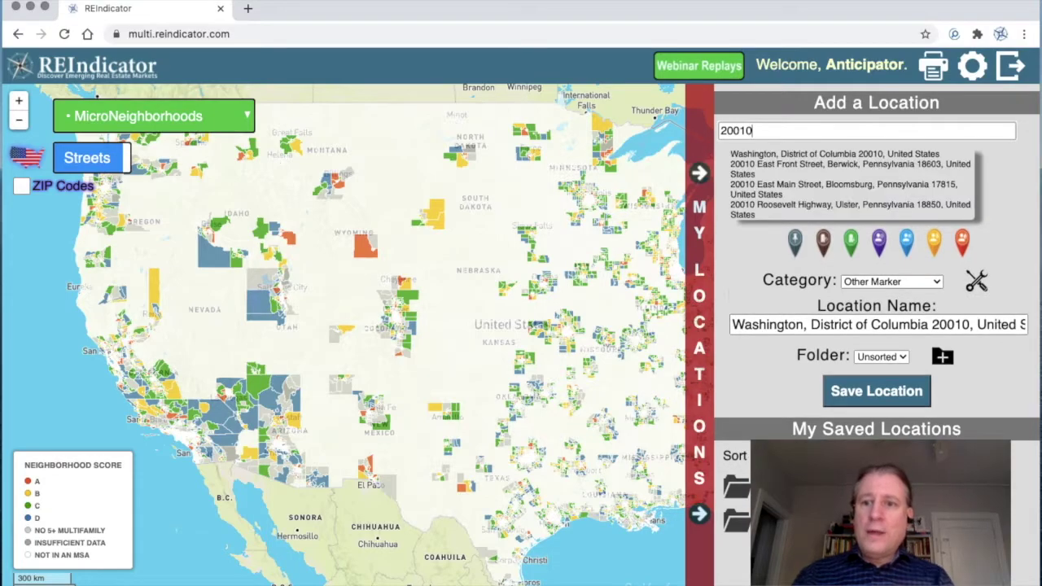
left_click(829, 159)
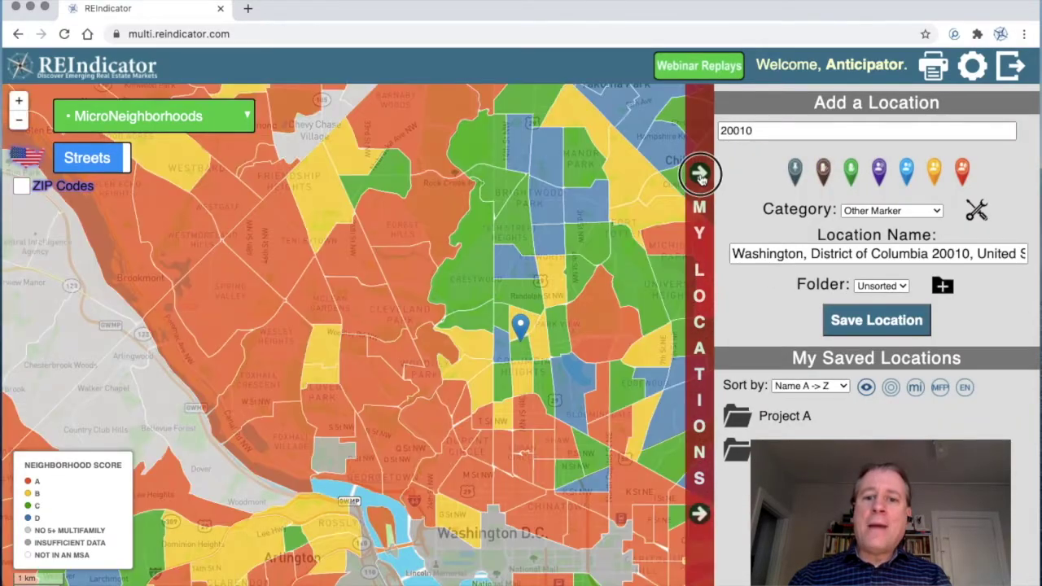
left_click(699, 173)
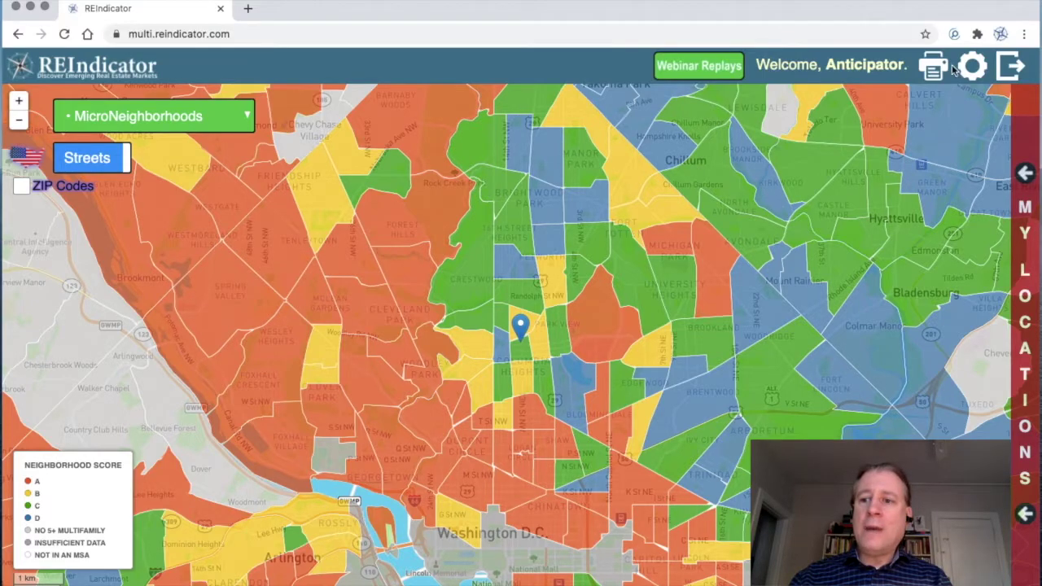
Show the MFP property markers on the map and bring the Columbia Heights area around the 20010 pin into close view
left_click(1023, 174)
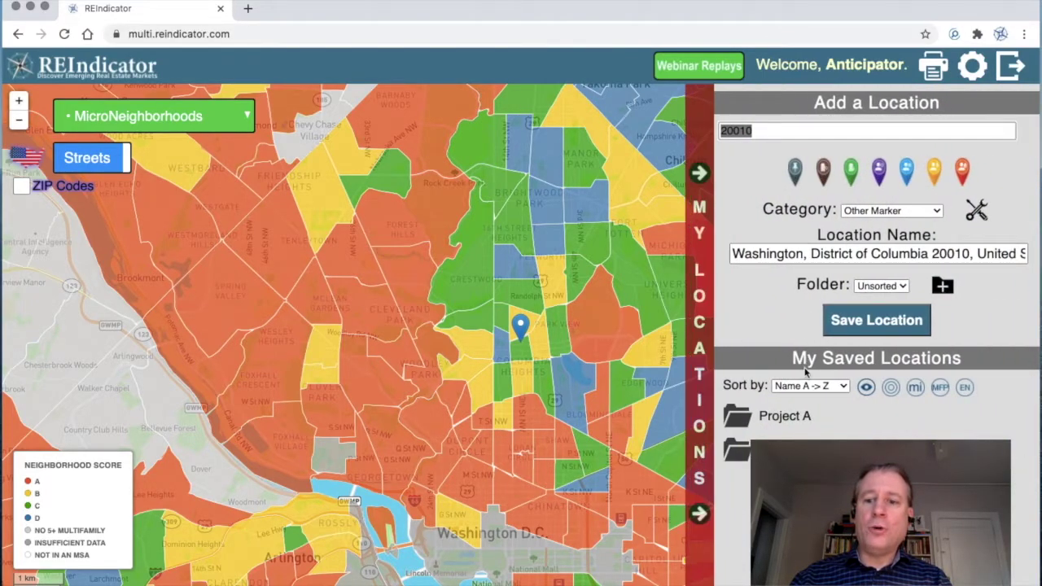
left_click(939, 391)
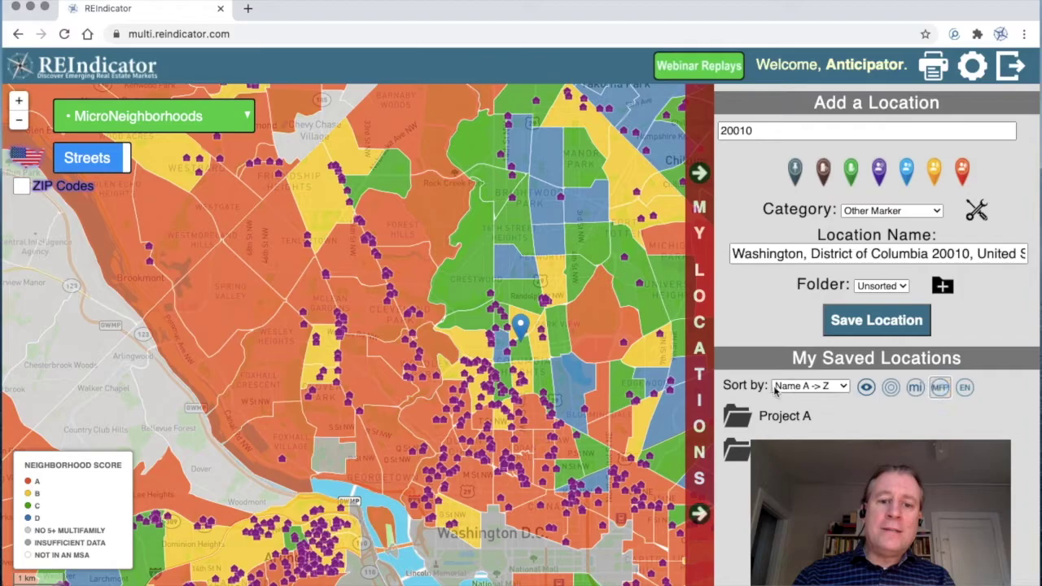
left_click(20, 101)
left_click(19, 102)
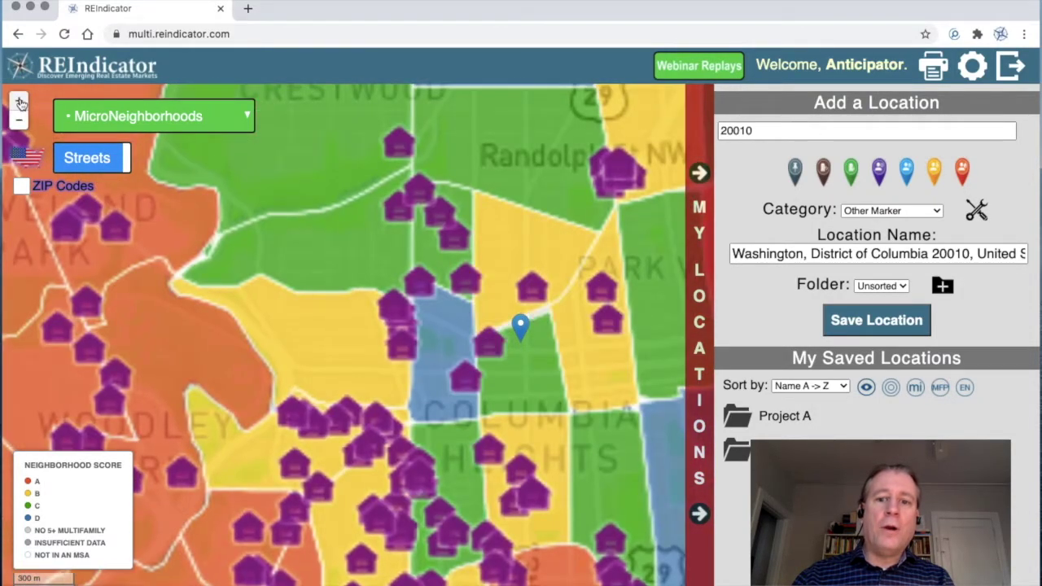
left_click(20, 102)
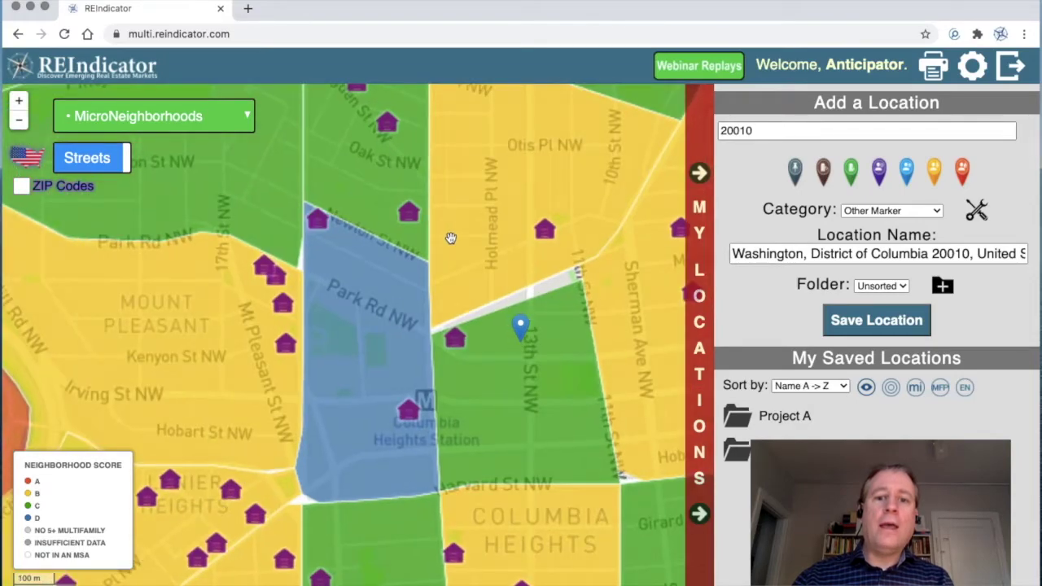
left_click_drag(444, 243, 392, 243)
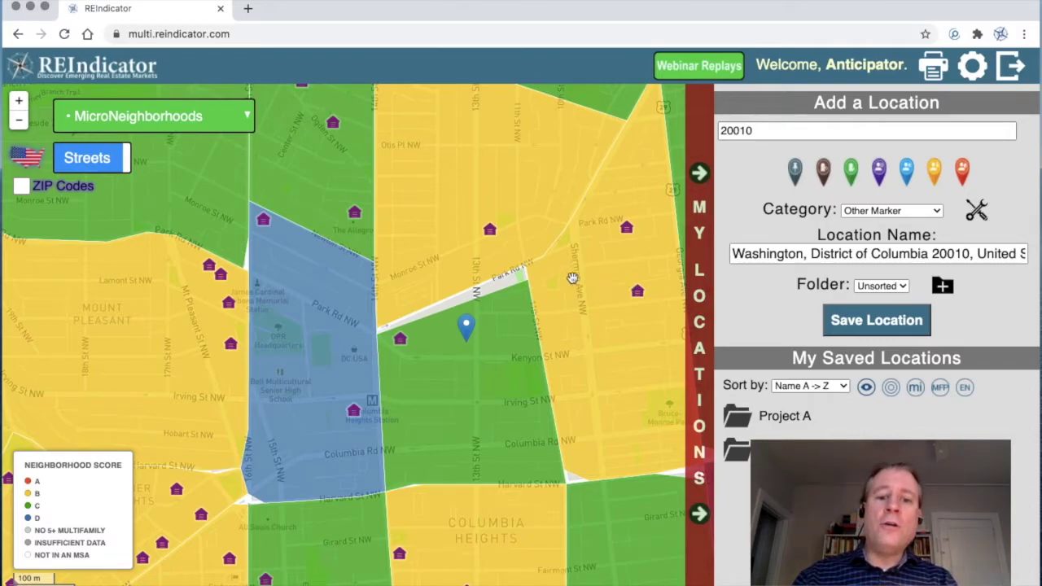
View the name and address details of the Allegro and Tivoli Gardens properties north of the pin, closing each one
left_click(354, 214)
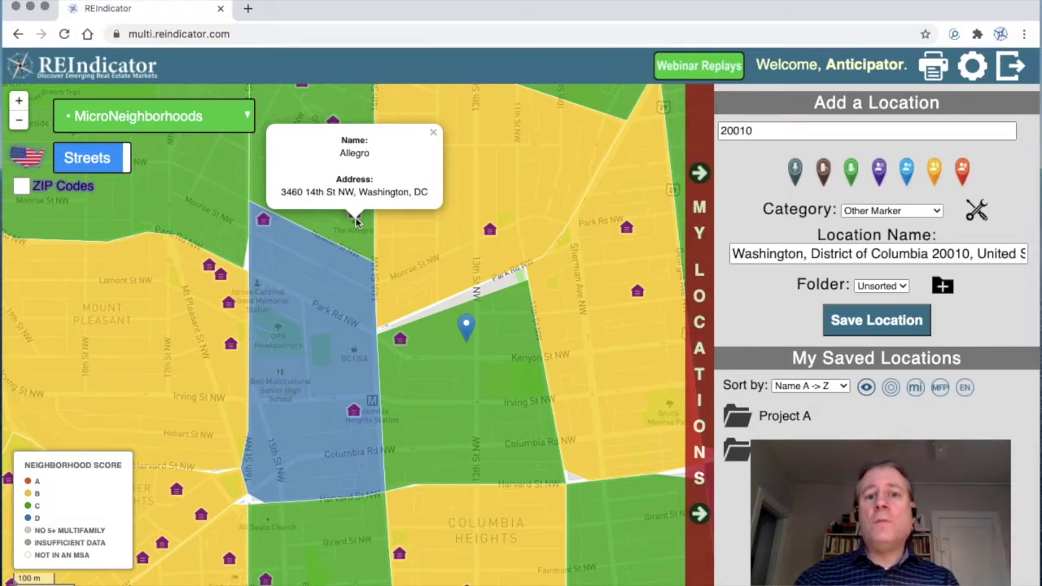
left_click(355, 218)
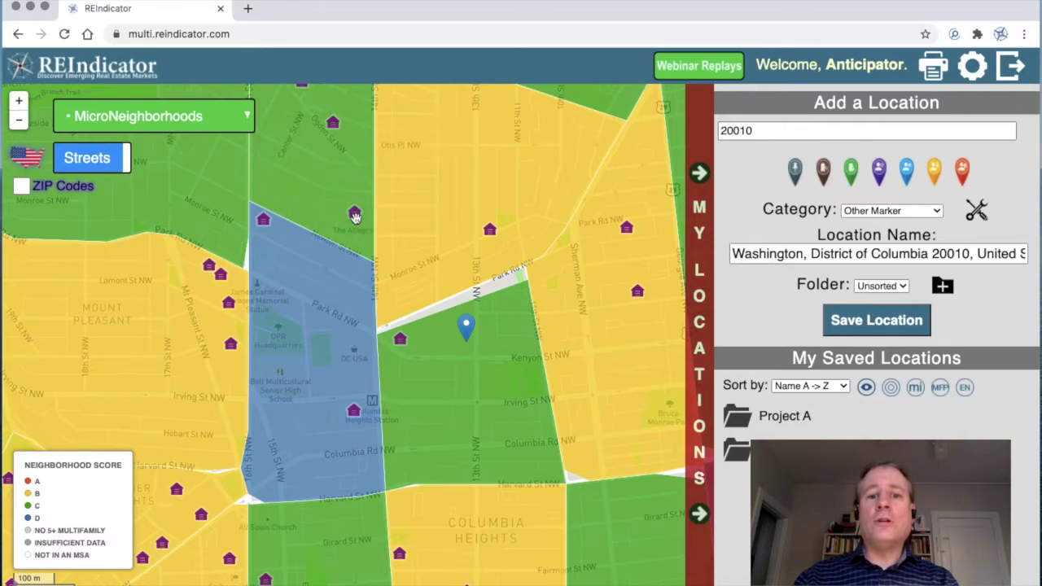
left_click(334, 123)
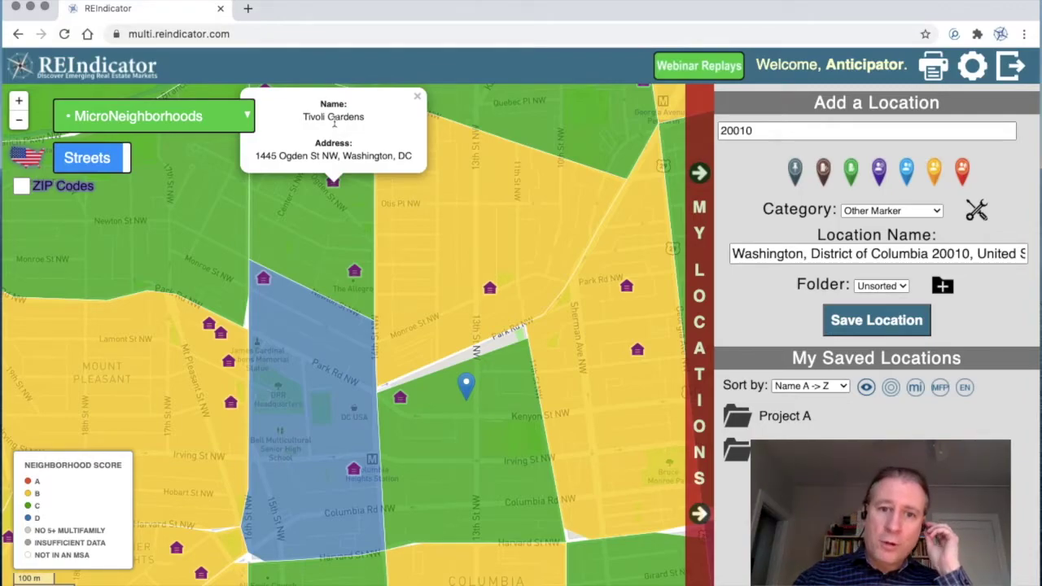
left_click(417, 97)
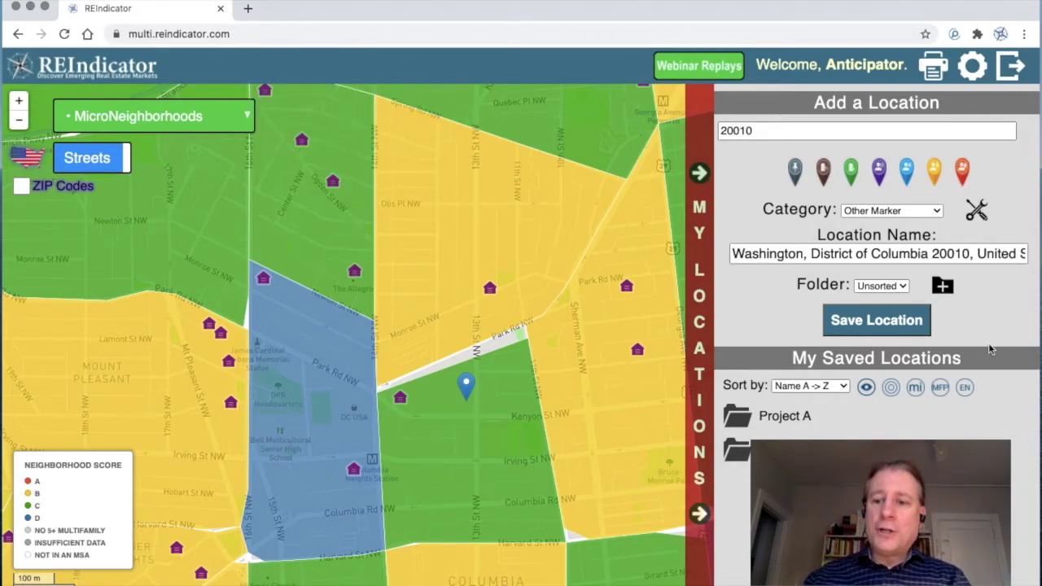
Replace the MFP markers with the EN markers and examine them from Columbia Heights south through central Washington D.C. to Navy Yard
left_click(941, 390)
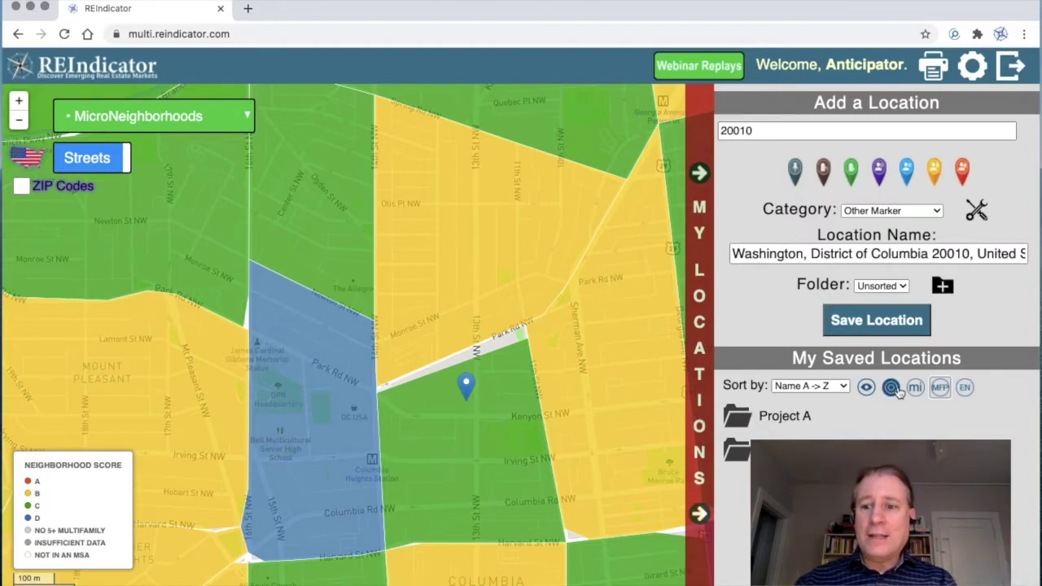
left_click(966, 388)
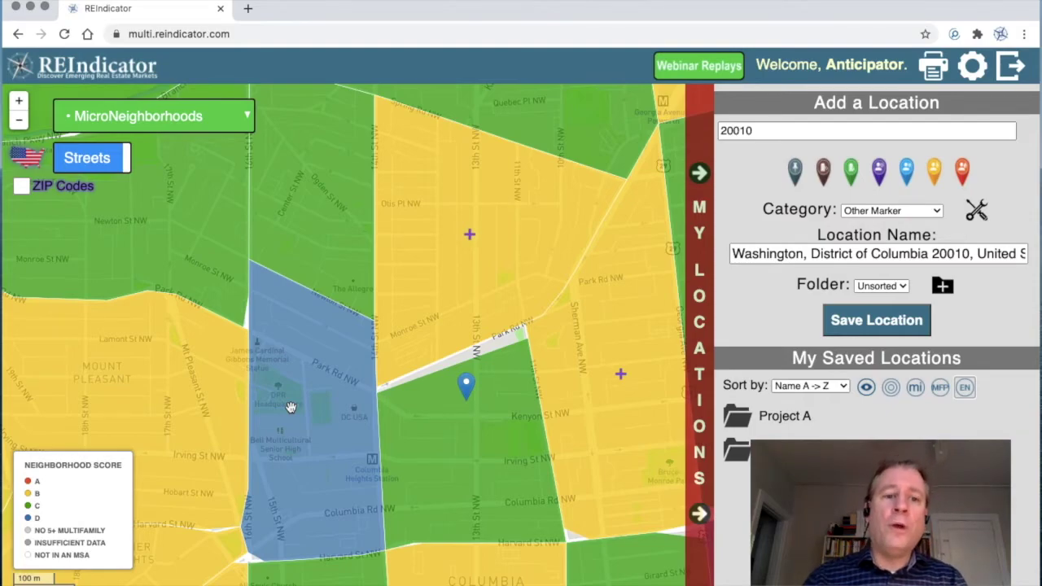
left_click(19, 123)
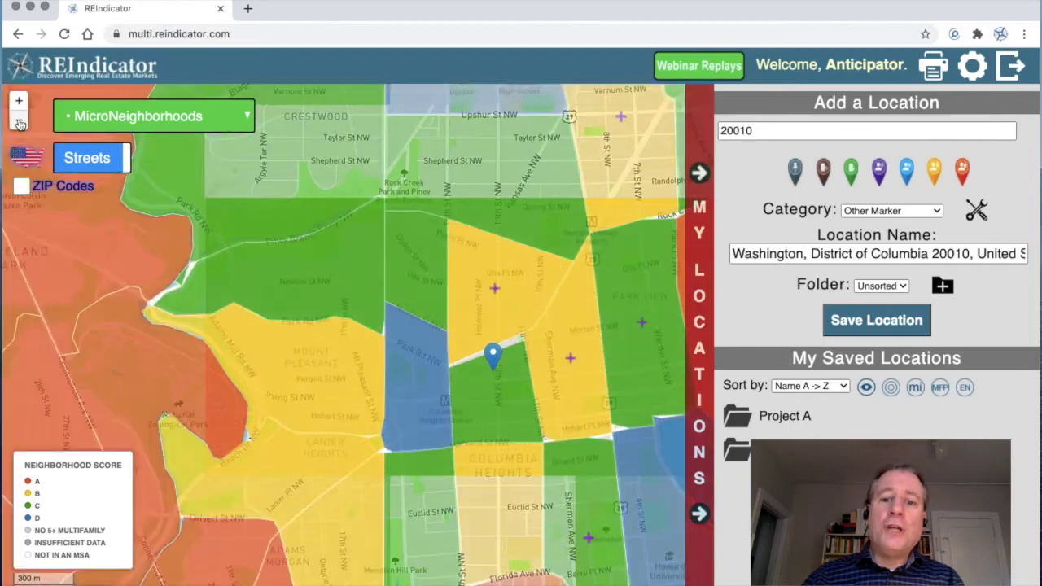
left_click(19, 122)
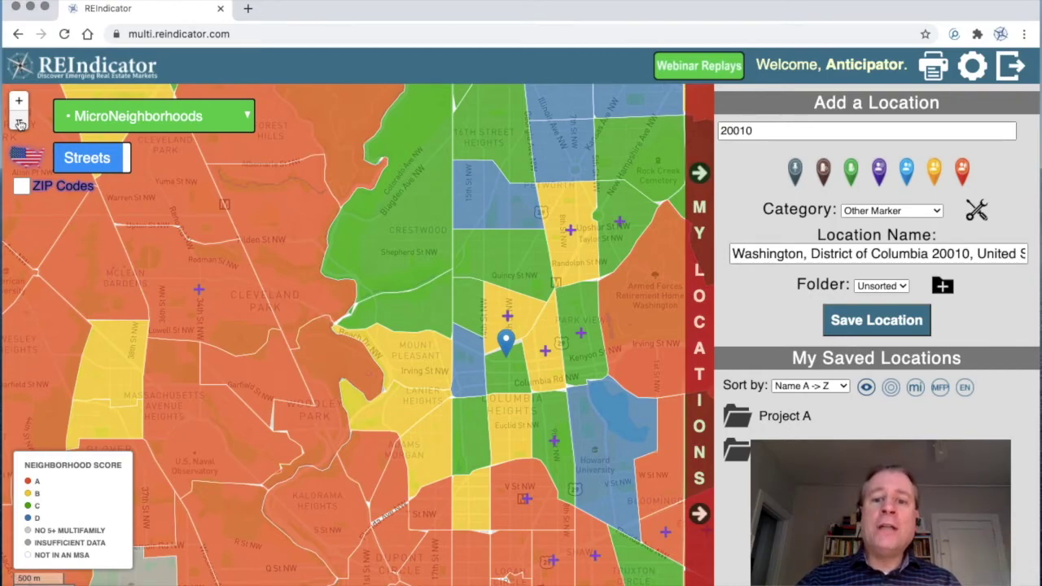
mouse_move(464, 448)
left_mouse_down()
mouse_move(392, 227)
mouse_move(325, 74)
left_mouse_up()
left_click_drag(538, 373, 487, 262)
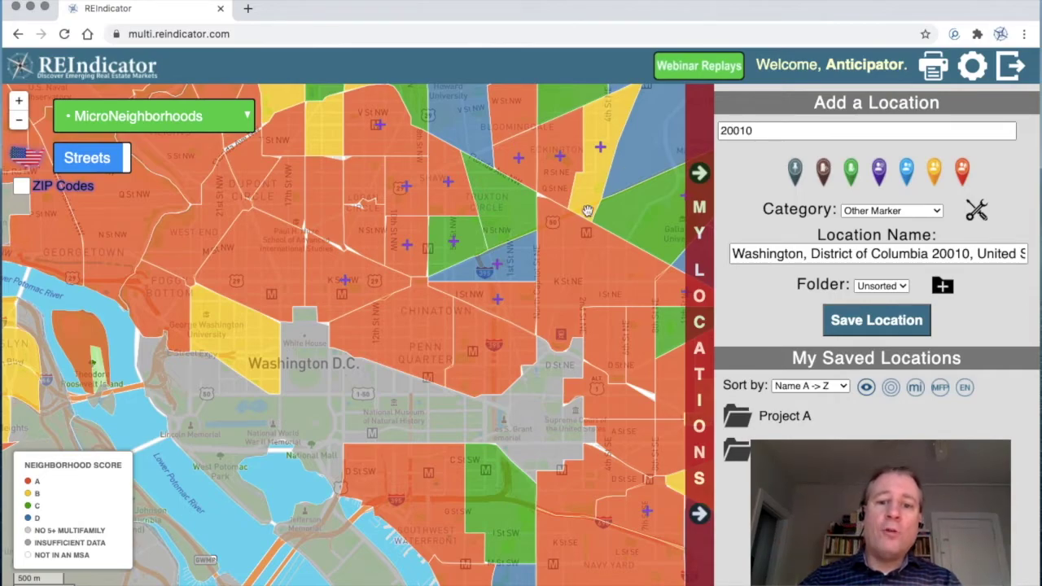
left_click_drag(523, 417, 493, 171)
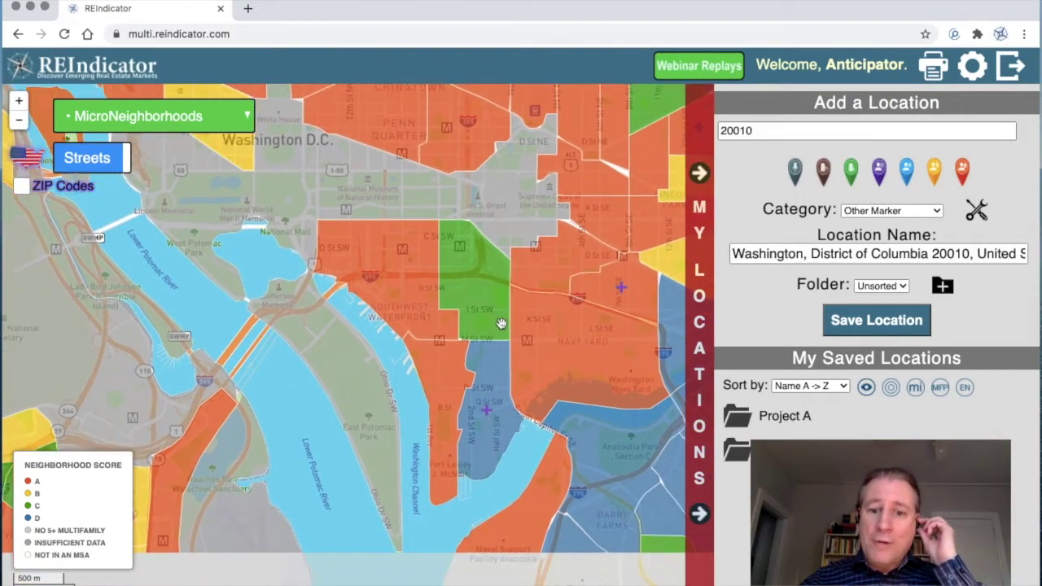